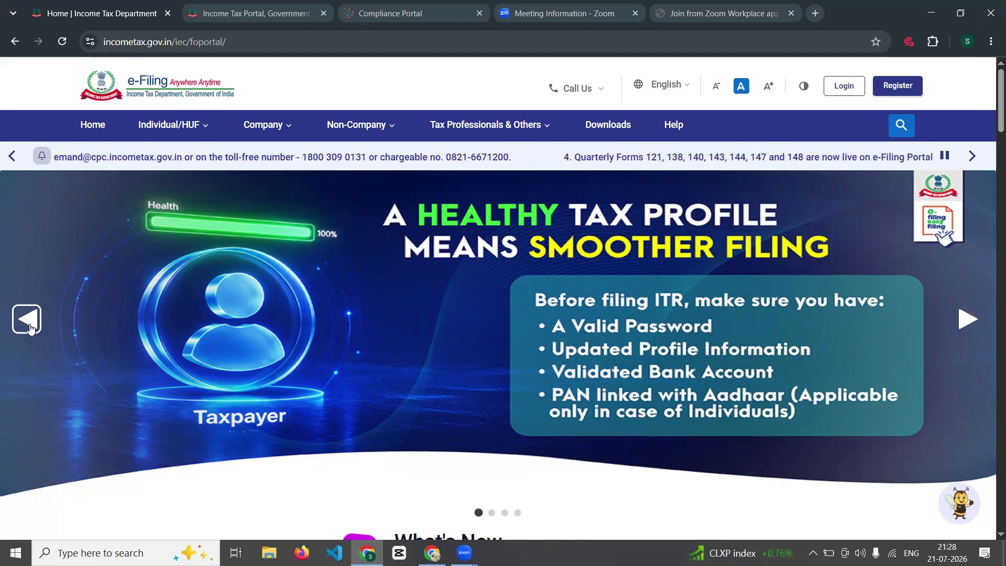
Browse through the rotating announcement banners on the Income Tax e-Filing home page.
click(960, 324)
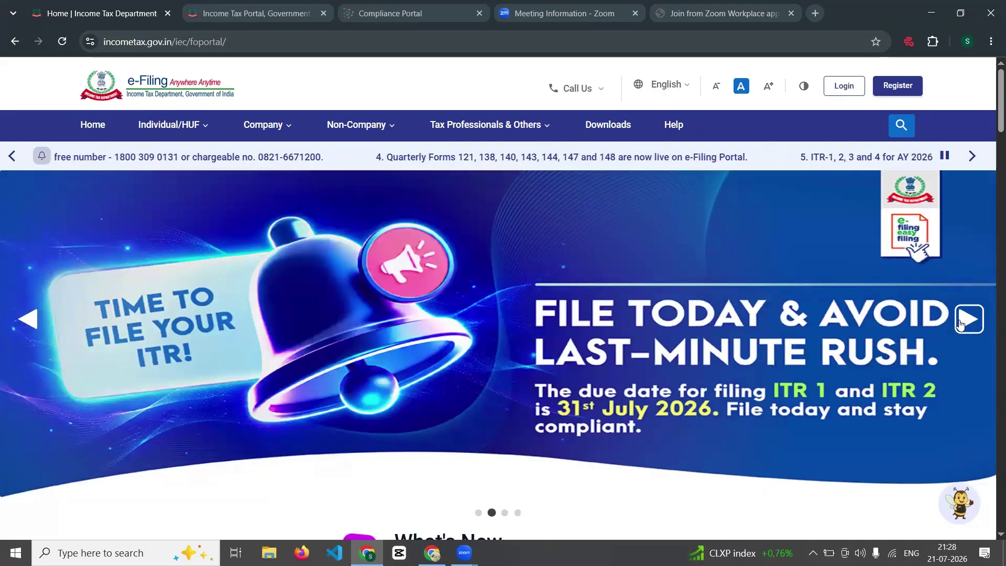
click(961, 324)
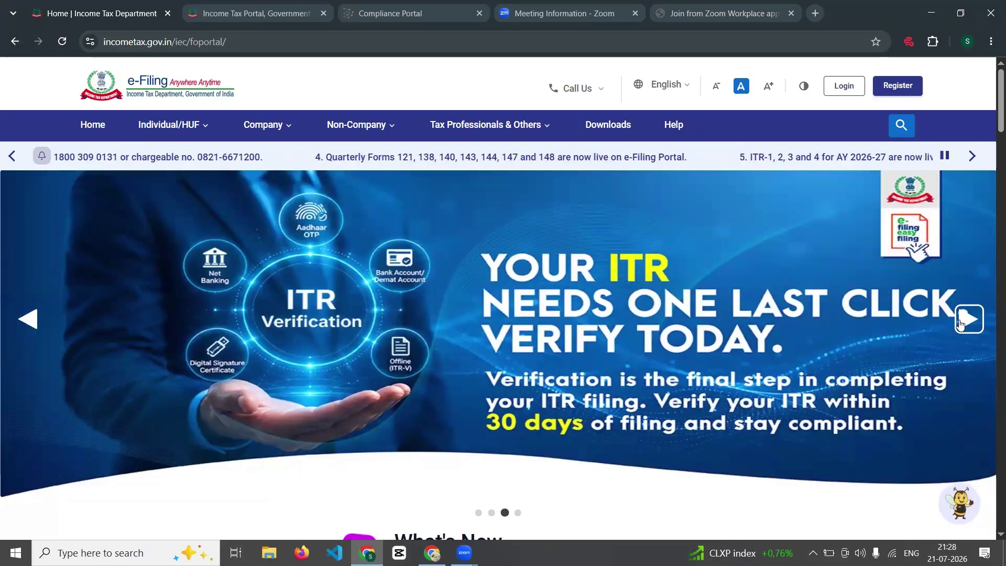
click(960, 324)
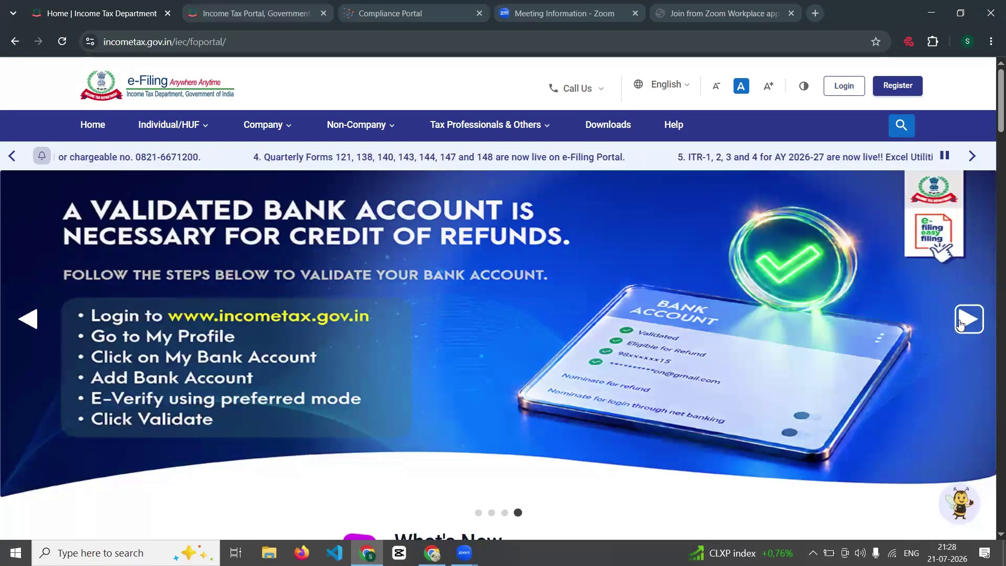
click(960, 324)
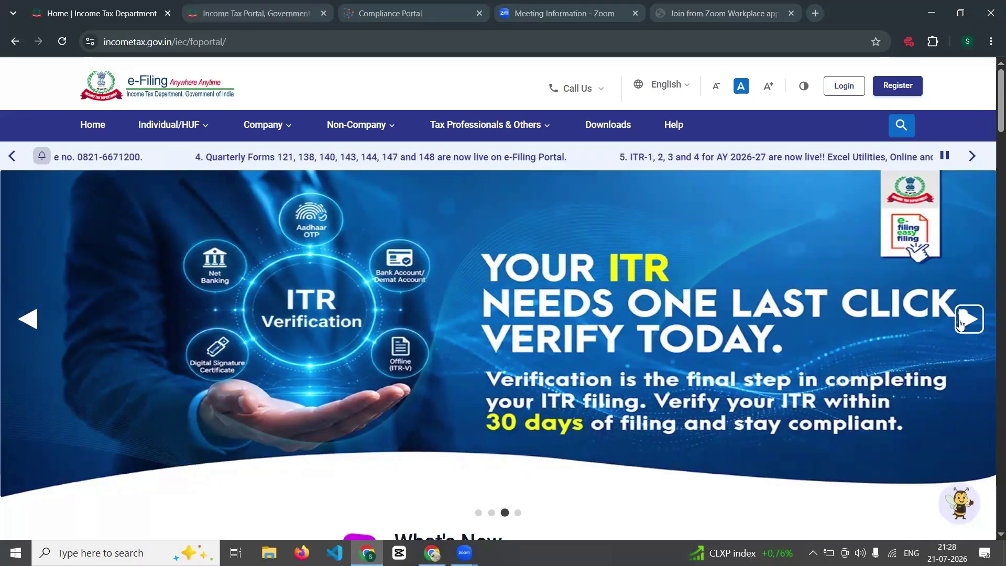
click(961, 324)
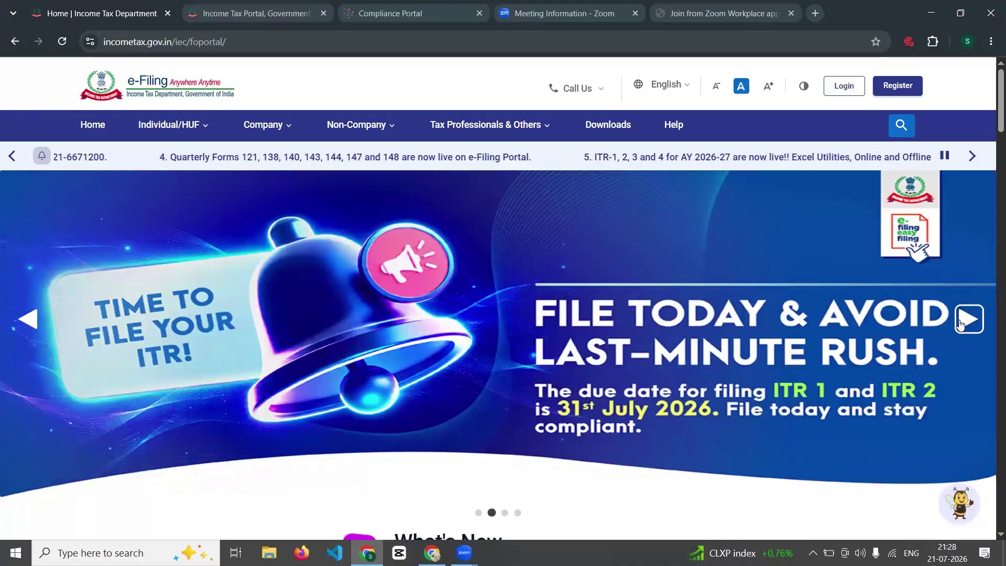
click(960, 324)
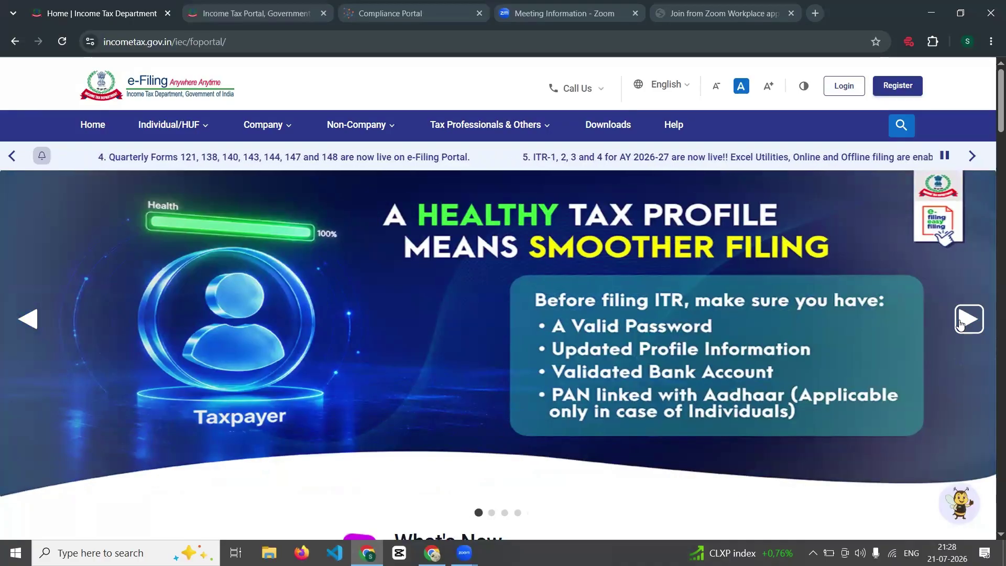
click(960, 324)
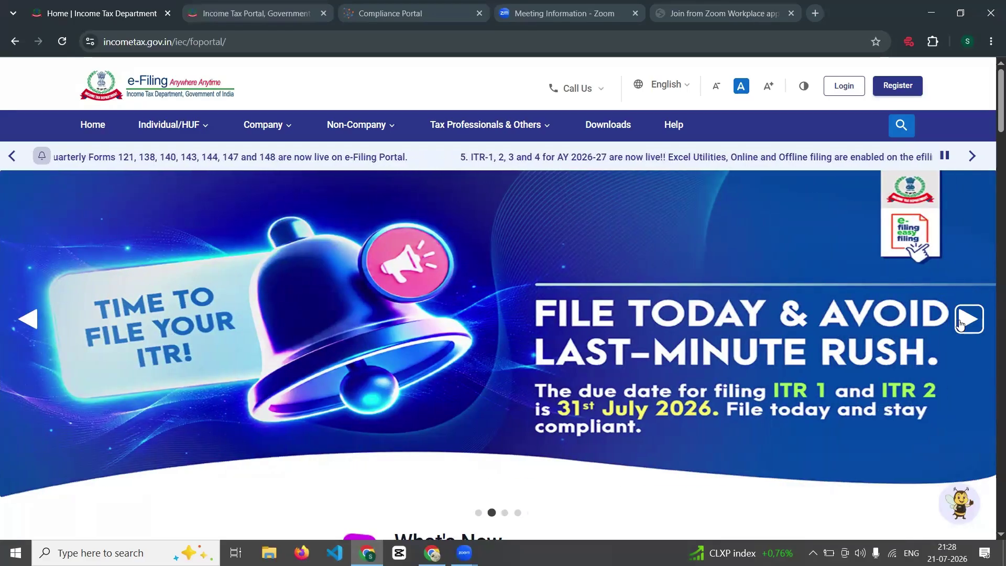
click(960, 324)
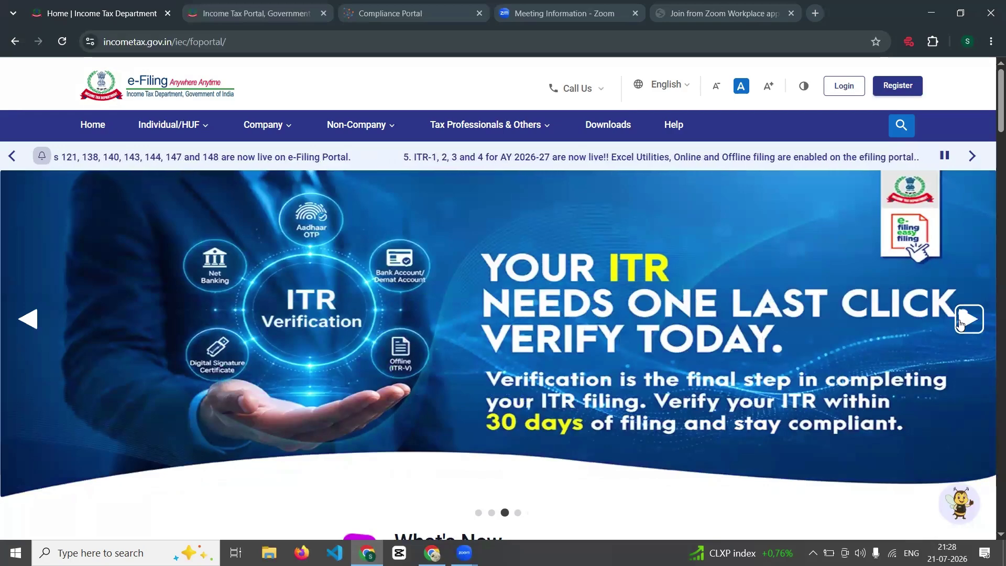
click(961, 325)
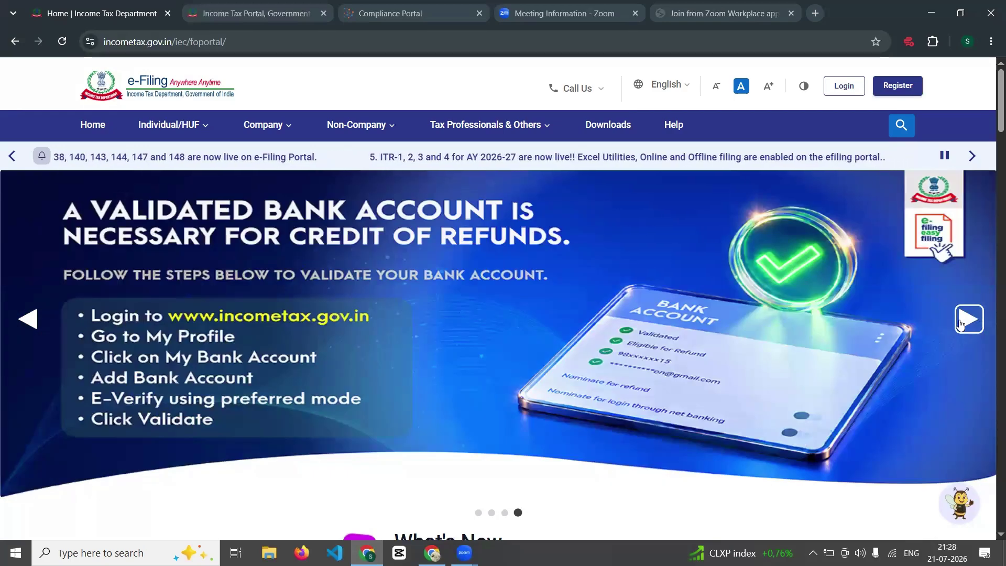
click(961, 324)
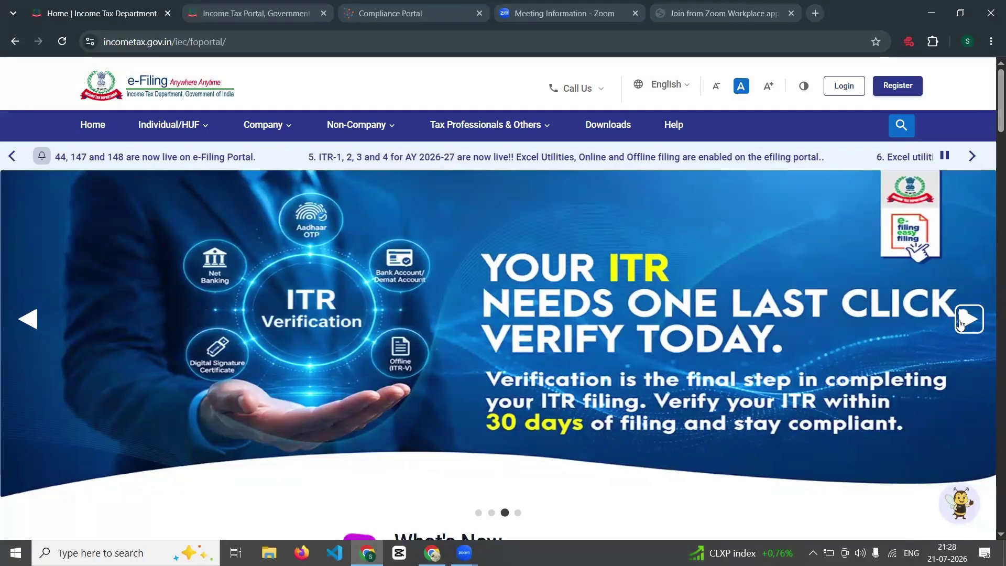
click(961, 324)
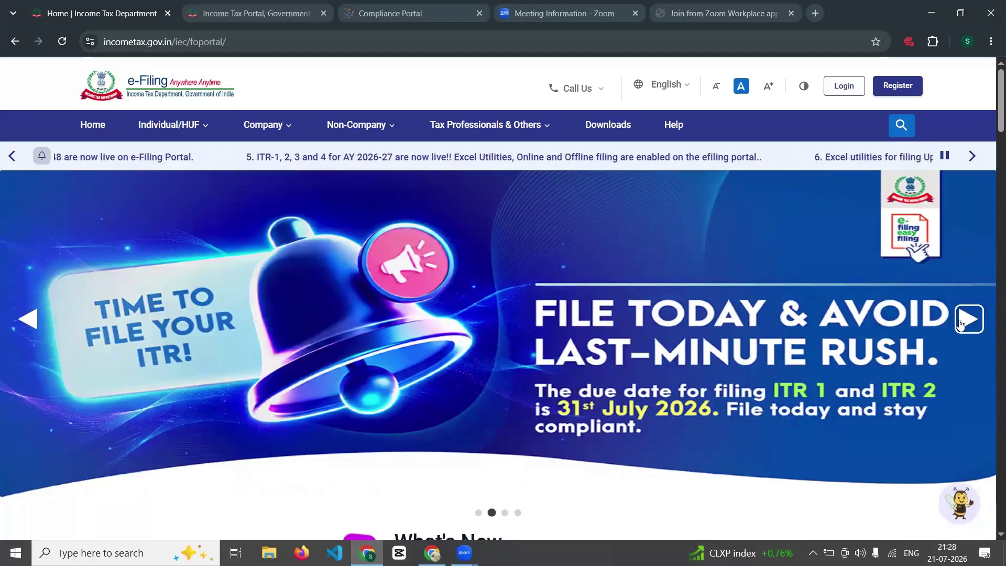
click(961, 324)
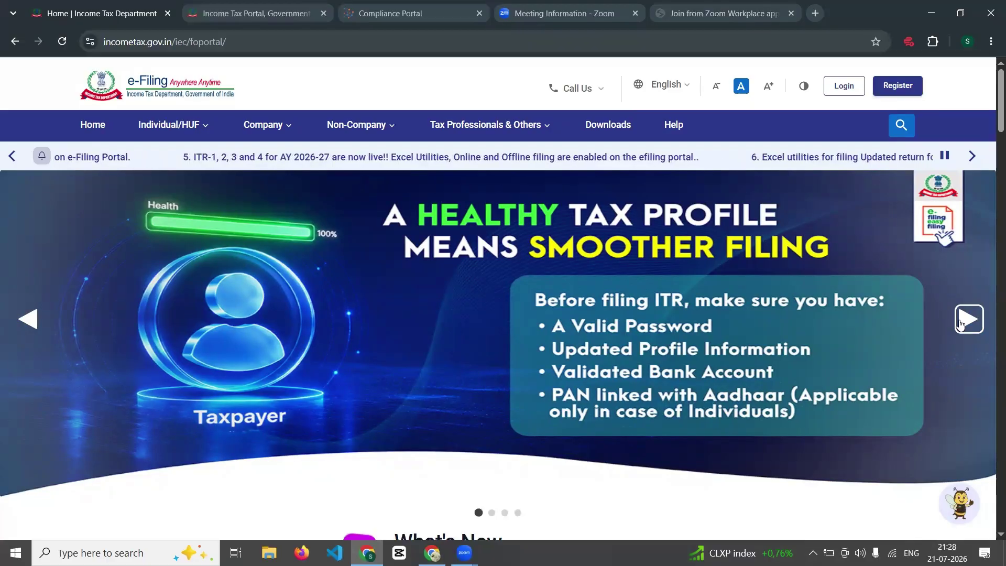
click(961, 324)
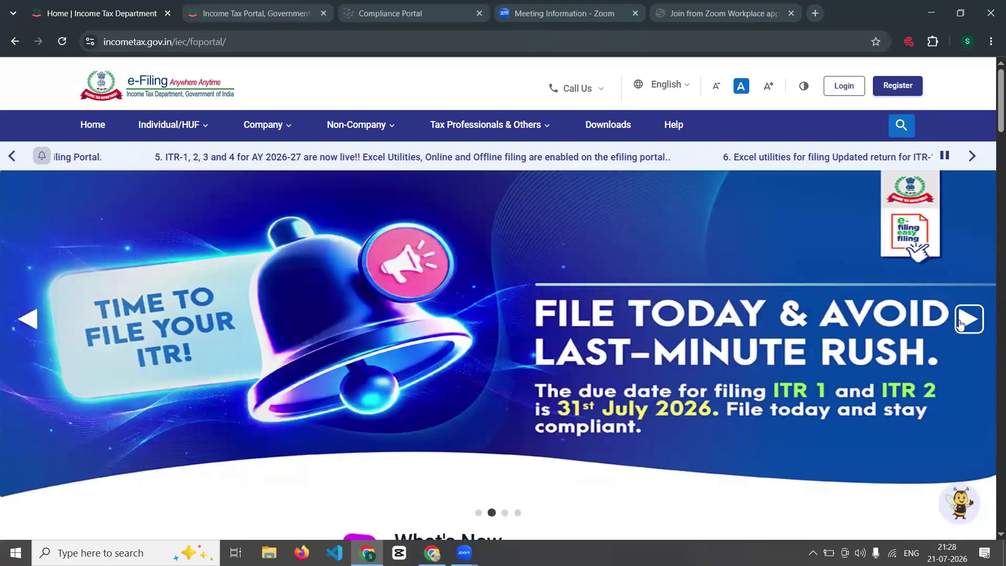
View the File Income Tax Return page in the signed-in e-Filing session and switch to the Compliance Portal.
click(273, 15)
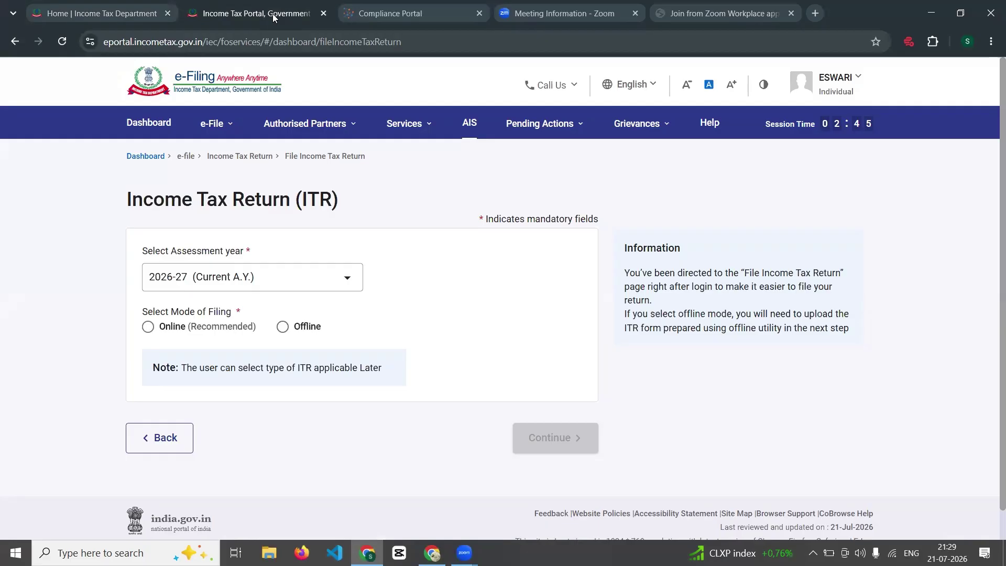
click(133, 13)
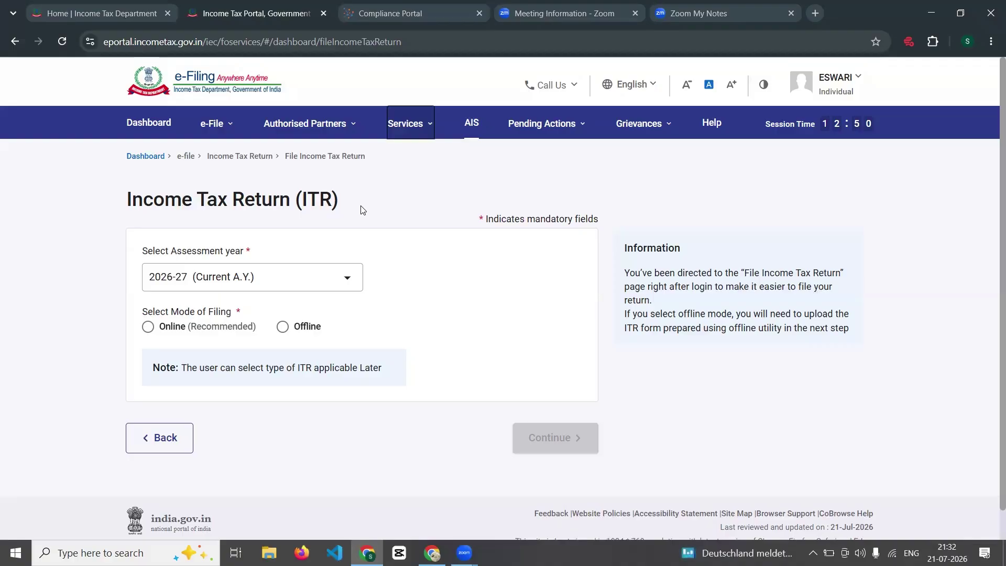
key(shift+Tab)
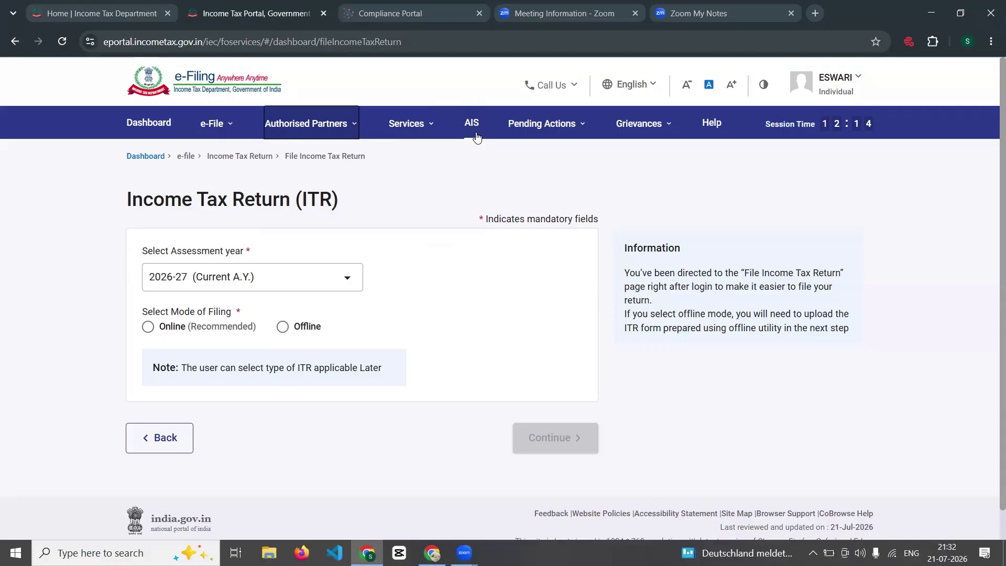
click(444, 16)
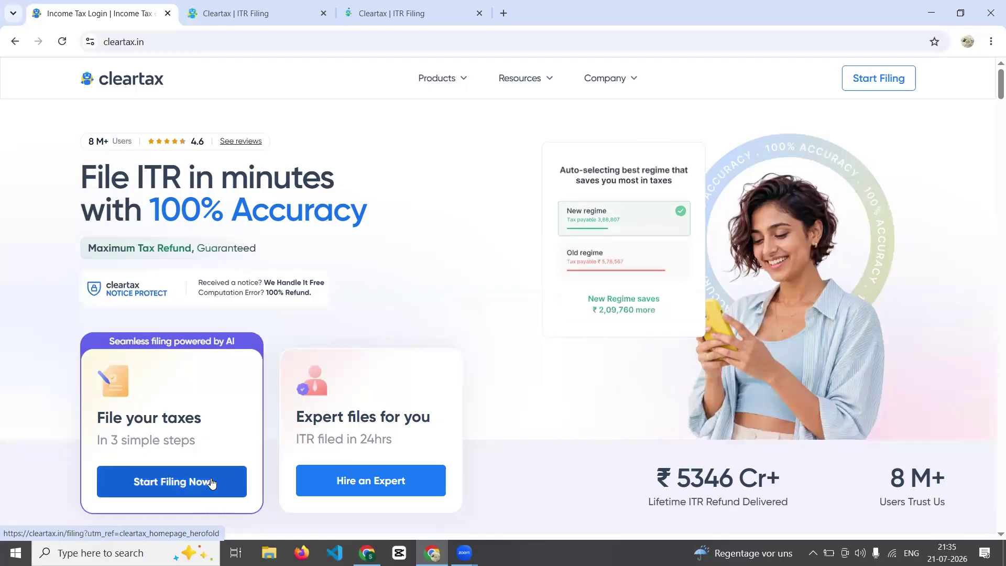
Switch to the ClearTax return in progress, review its personal info sections down to the pre-fill option, and proceed to the income sources.
click(282, 11)
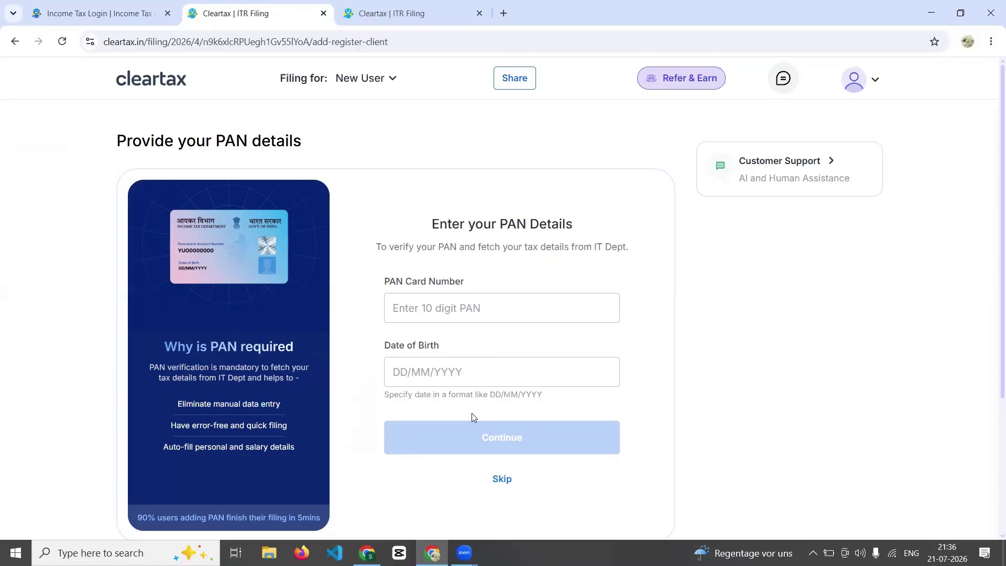
click(400, 15)
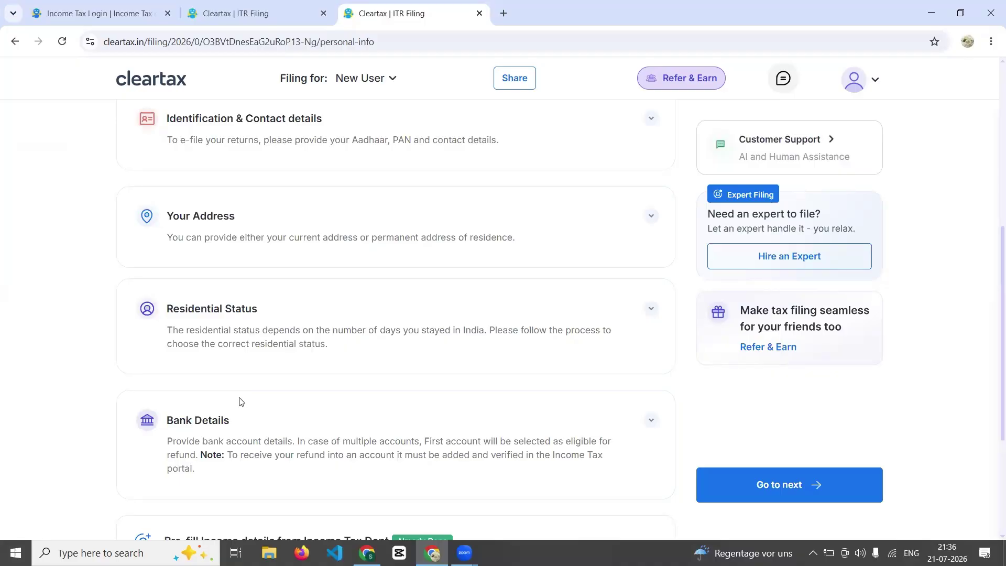
scroll(241, 401, down, 3)
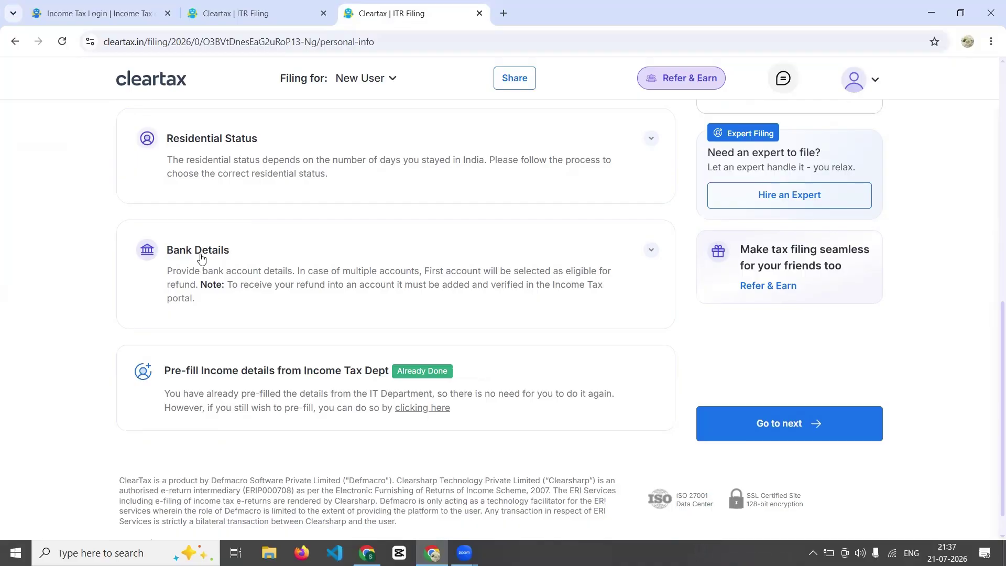
click(733, 425)
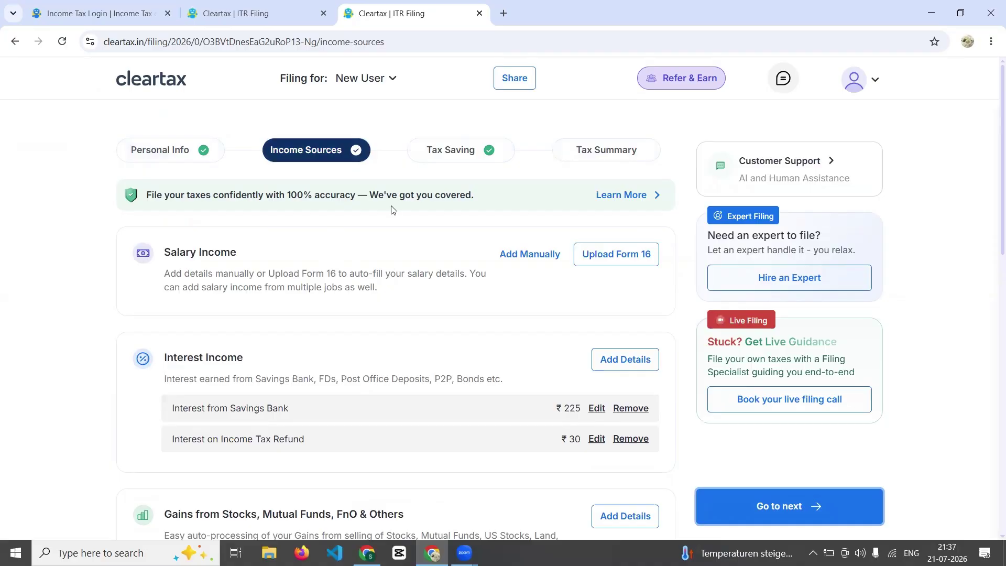
Review all income source categories from Salary Income to Exempt, Online Gaming & Other Income, and continue to the tax saving stage.
scroll(391, 209, down, 1)
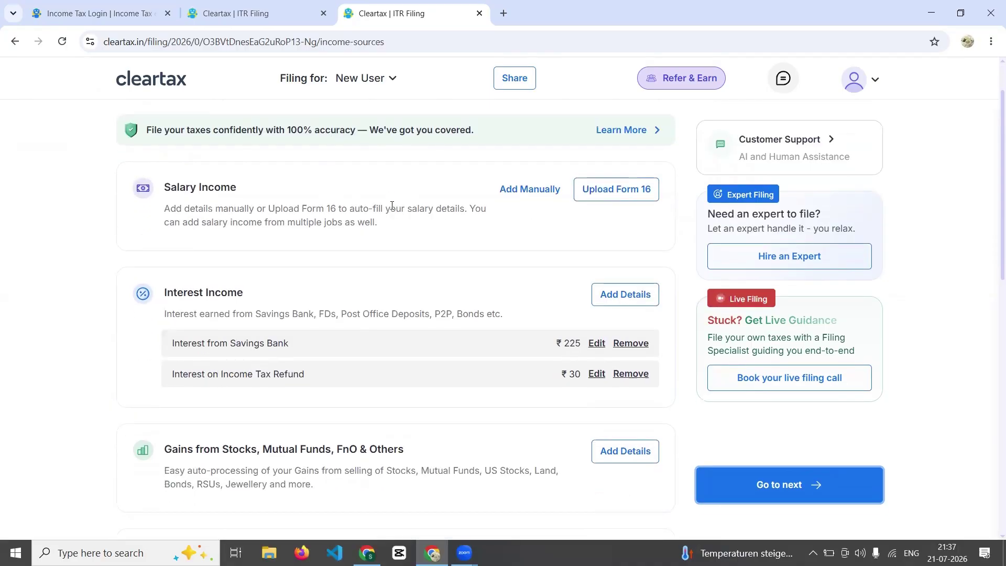
scroll(393, 199, down, 2)
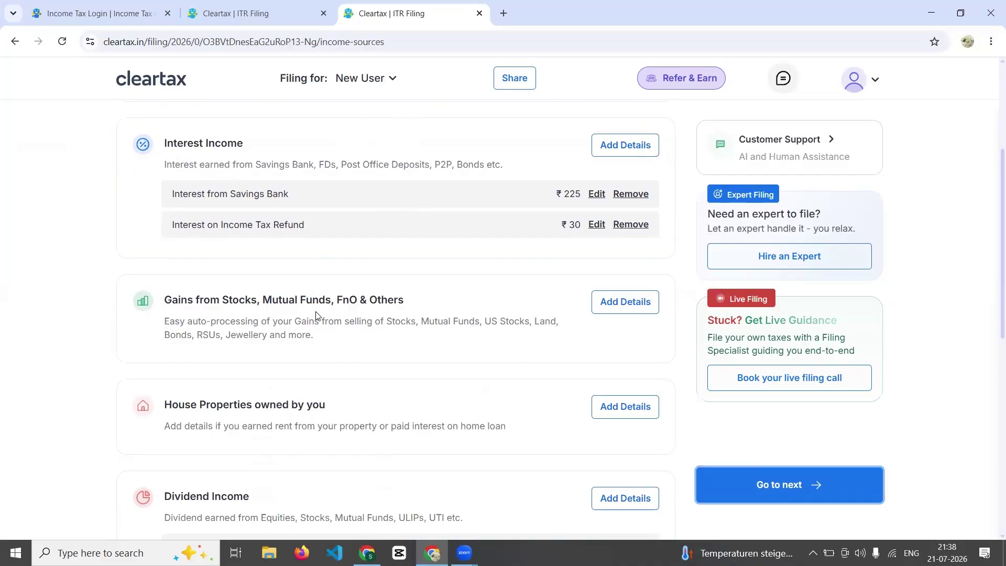
scroll(308, 297, down, 3)
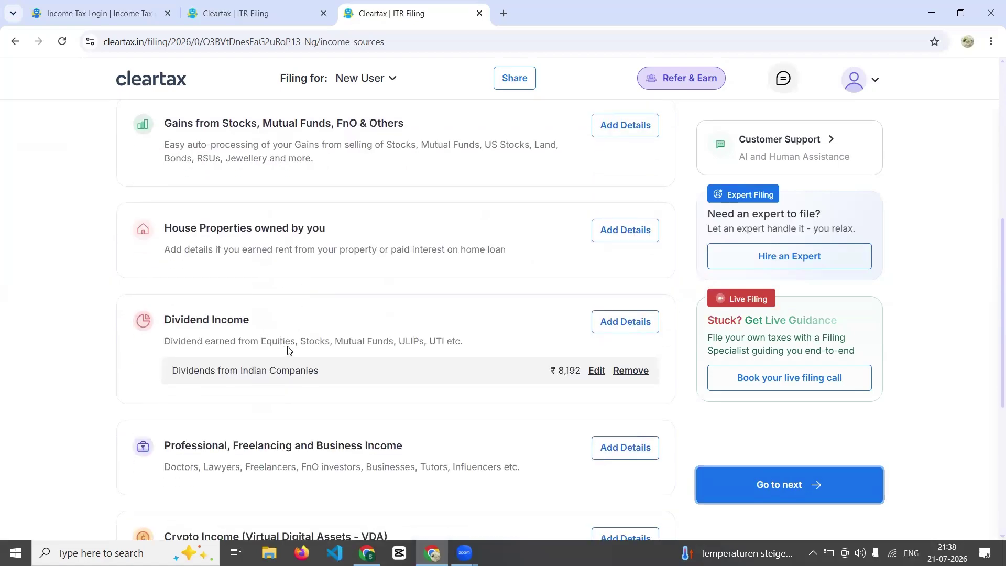
scroll(289, 342, down, 2)
scroll(289, 342, down, 2)
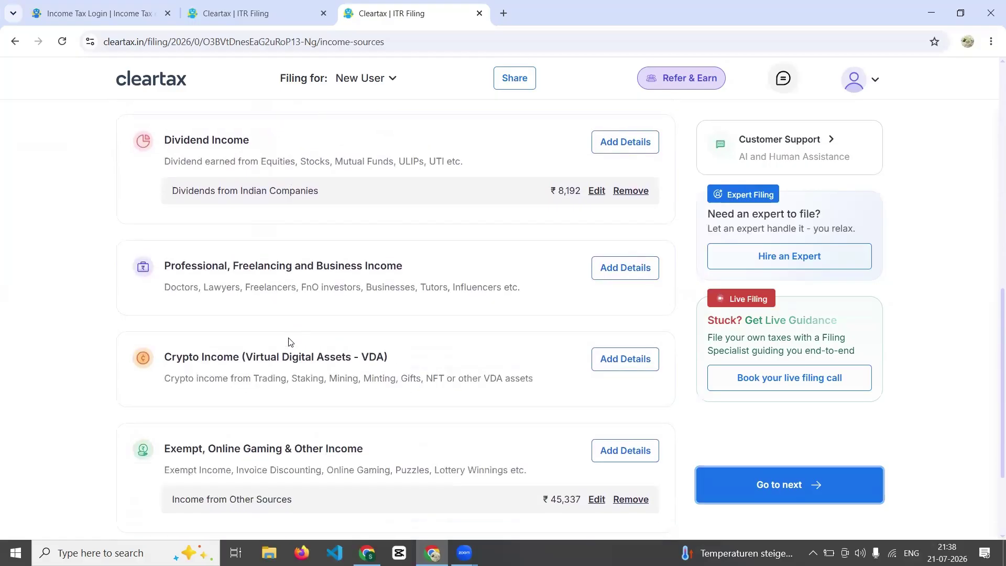
scroll(289, 341, down, 2)
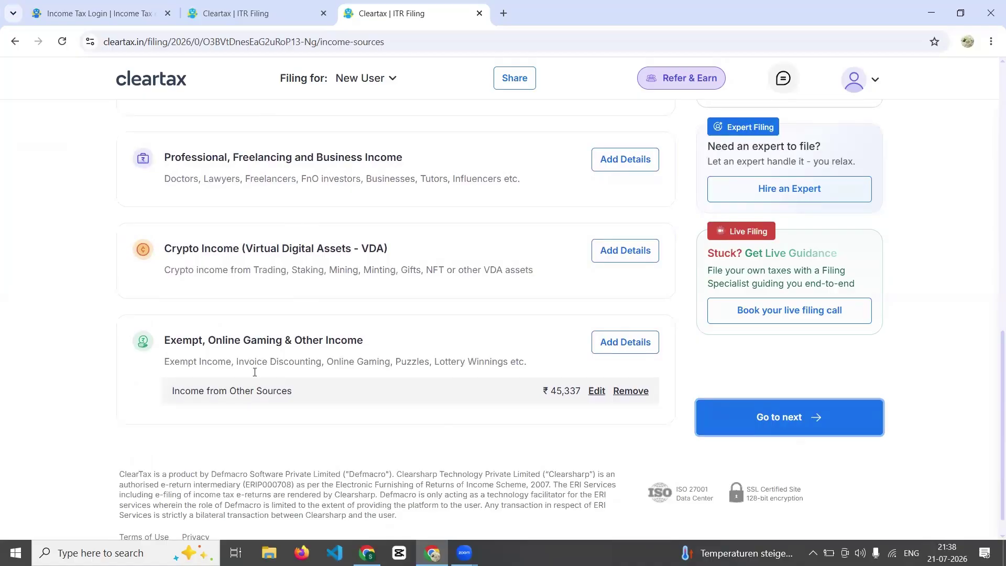
scroll(254, 372, down, 1)
scroll(287, 319, up, 5)
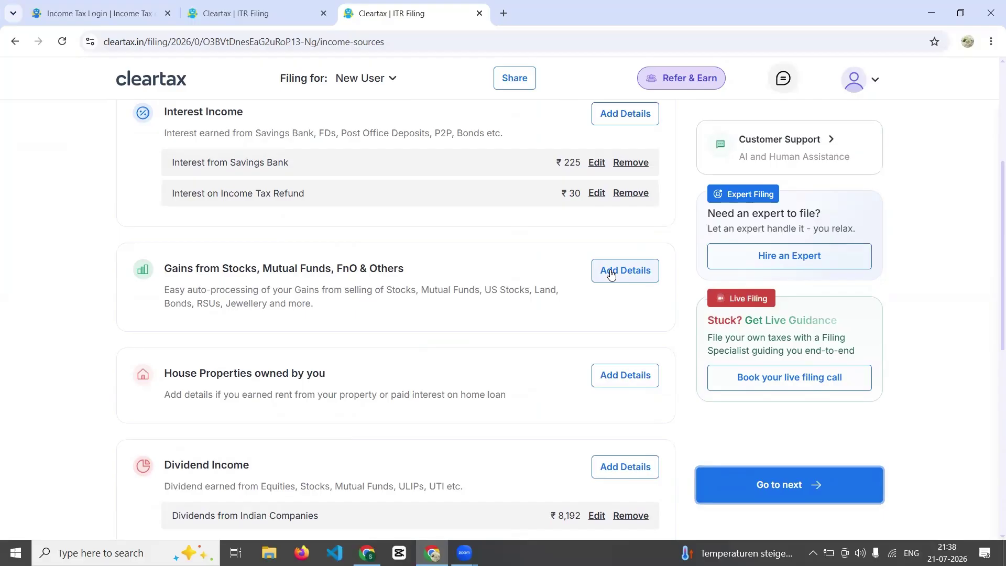
click(788, 473)
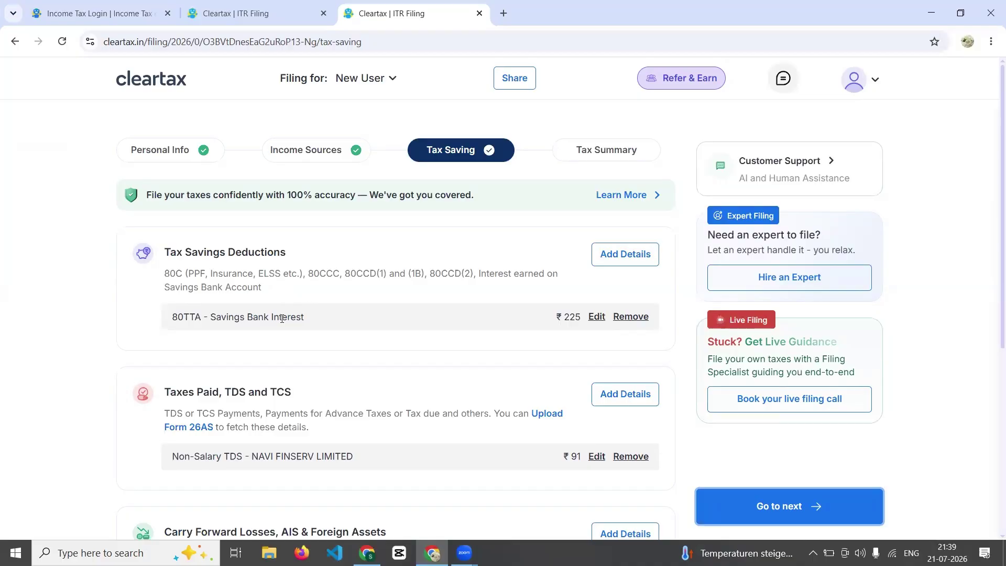
Review the tax deductions, taxes paid and disclosure sections, and continue to the tax summary.
scroll(283, 309, down, 3)
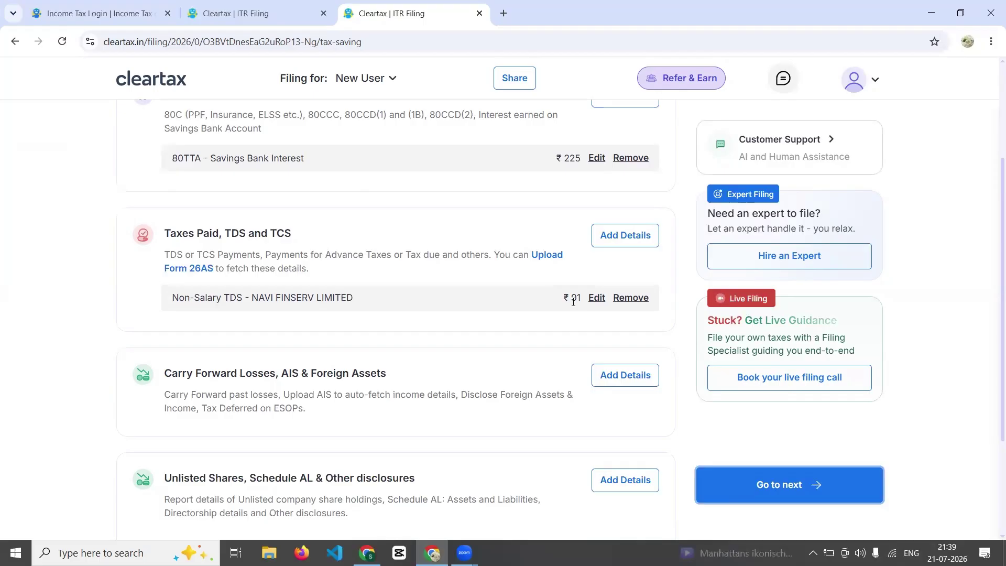
scroll(573, 301, down, 3)
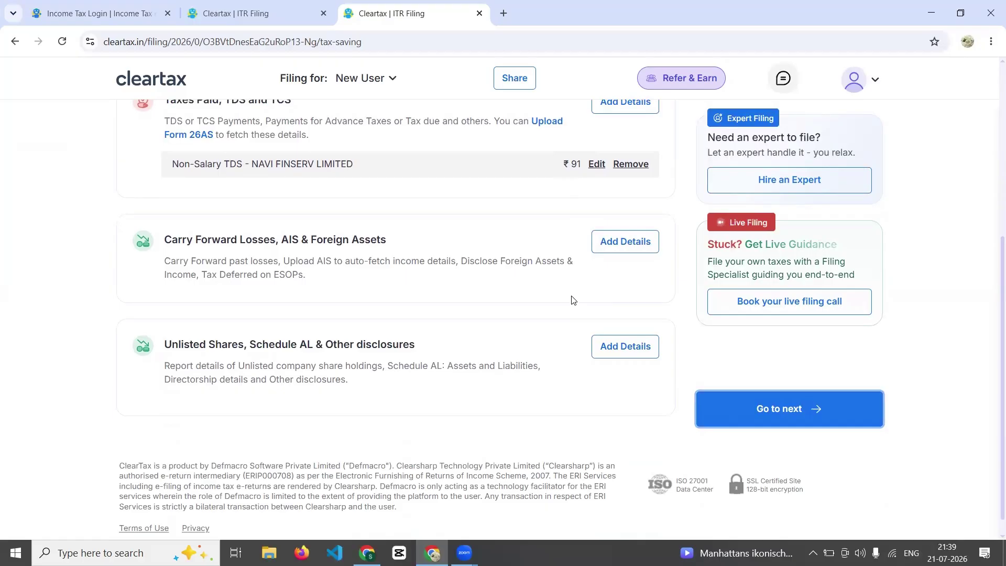
click(721, 413)
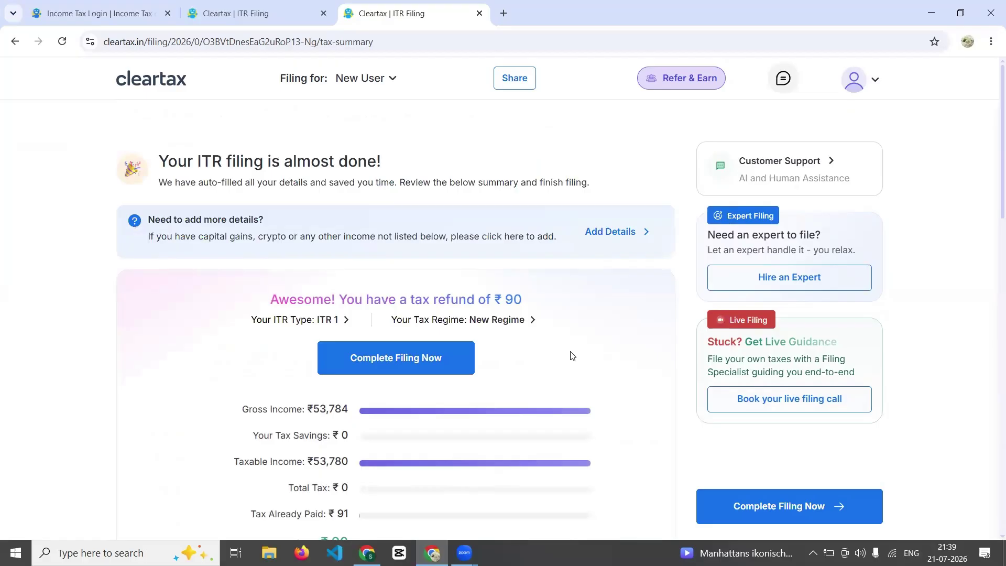
Examine the tax summary, view the detailed tax calculation overview and close it.
scroll(572, 350, down, 3)
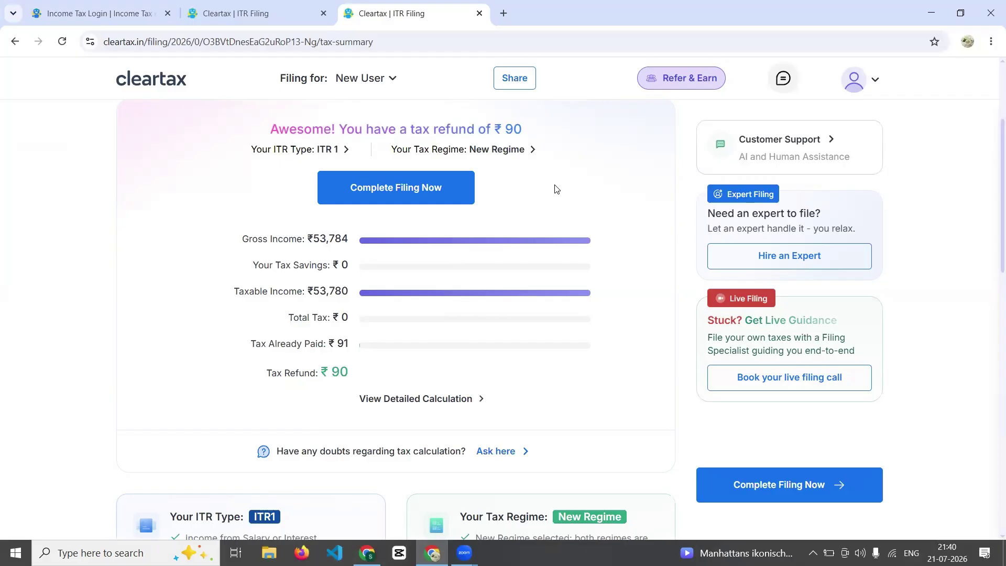
scroll(471, 341, down, 1)
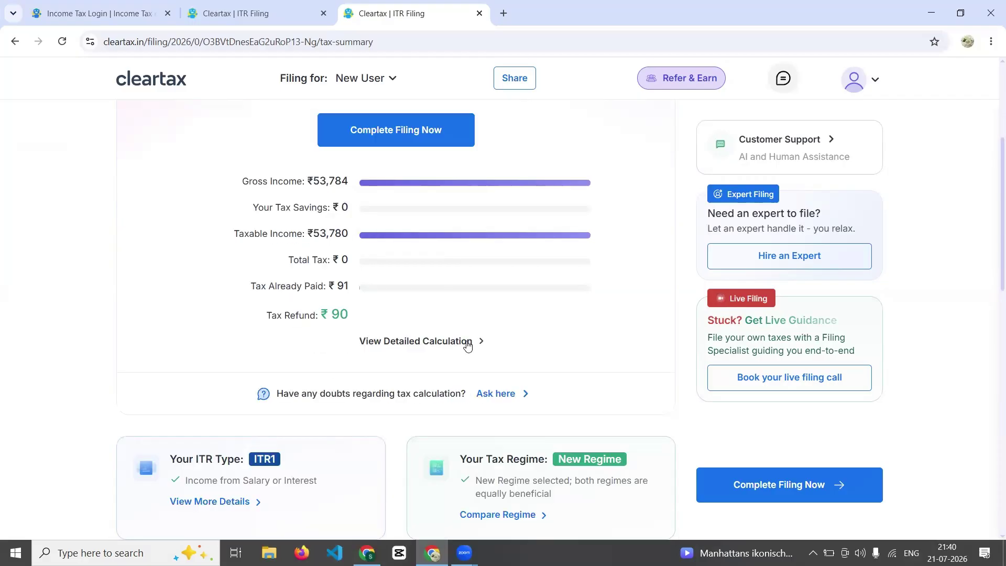
click(468, 343)
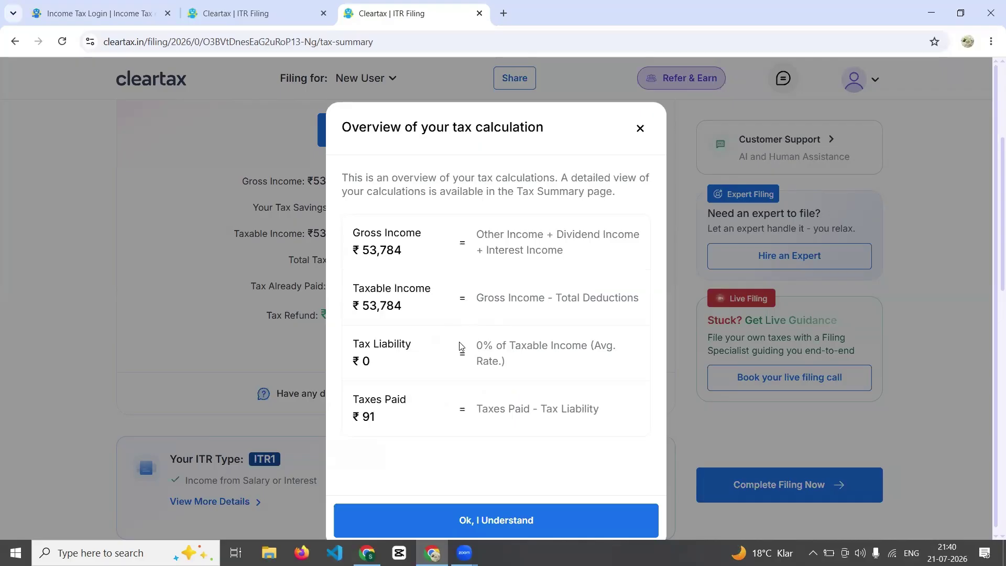
click(640, 129)
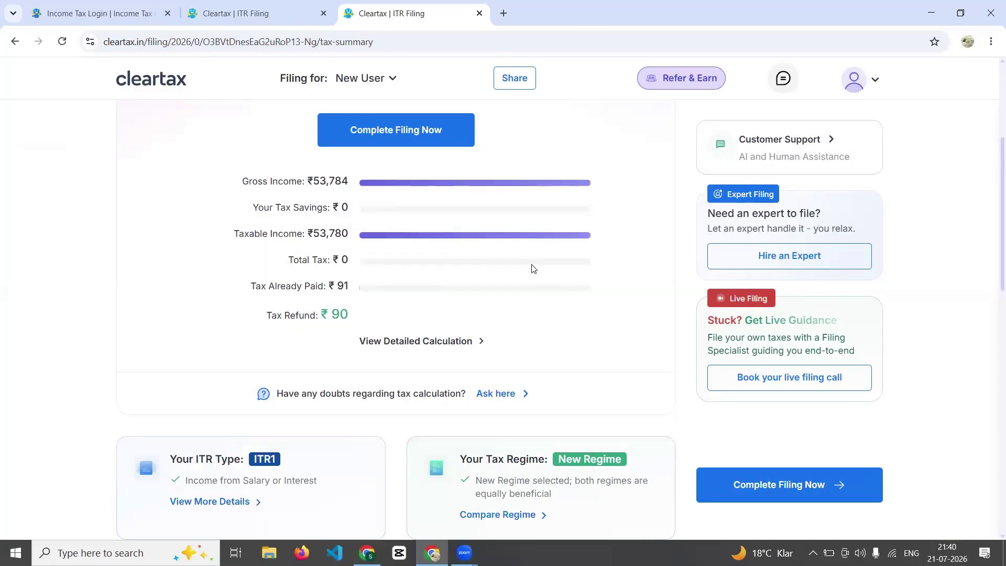
View the details behind the selected ITR type, examine the criteria table for ITR 1 to ITR 4, and close it.
scroll(532, 269, down, 1)
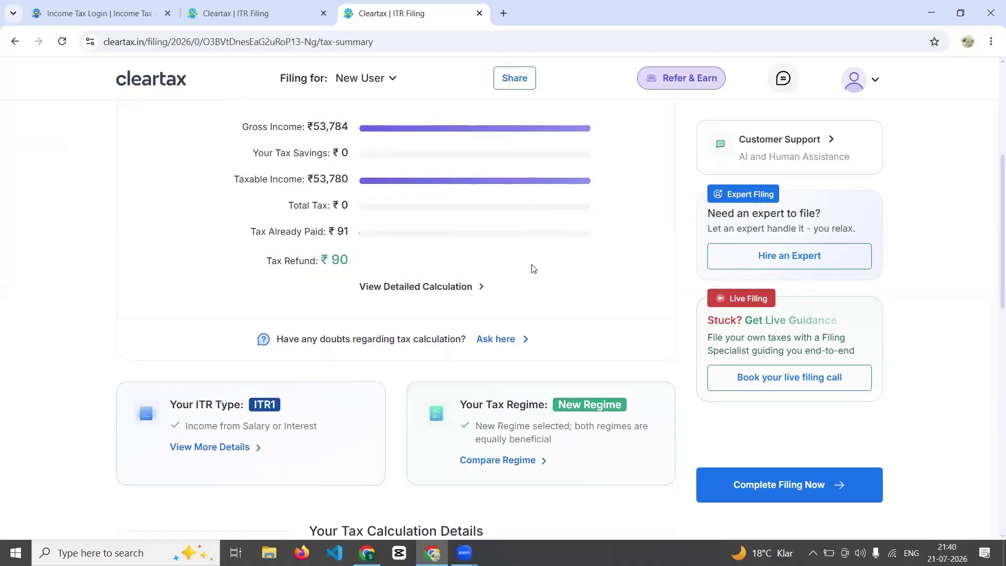
scroll(533, 267, down, 2)
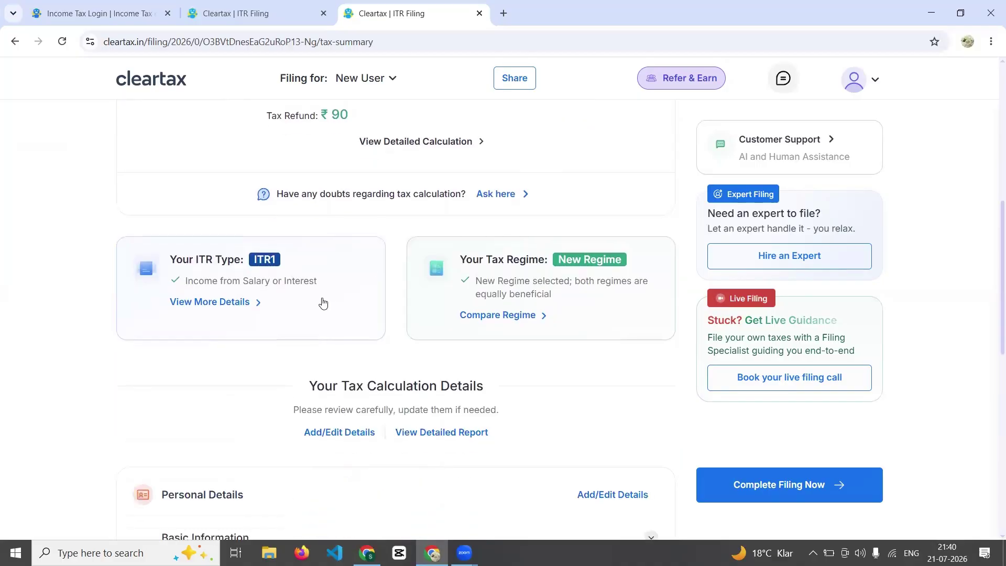
click(250, 303)
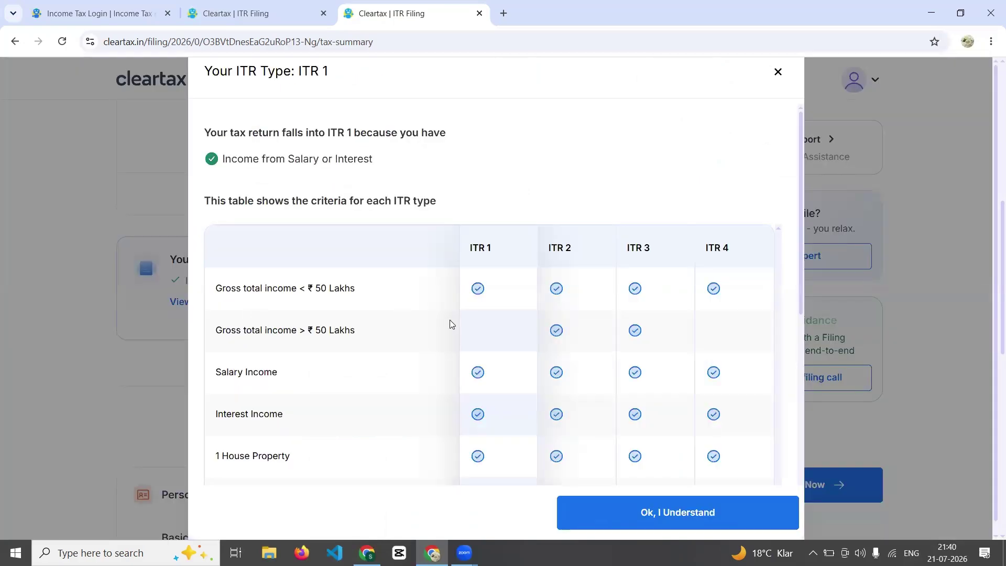
scroll(587, 347, down, 5)
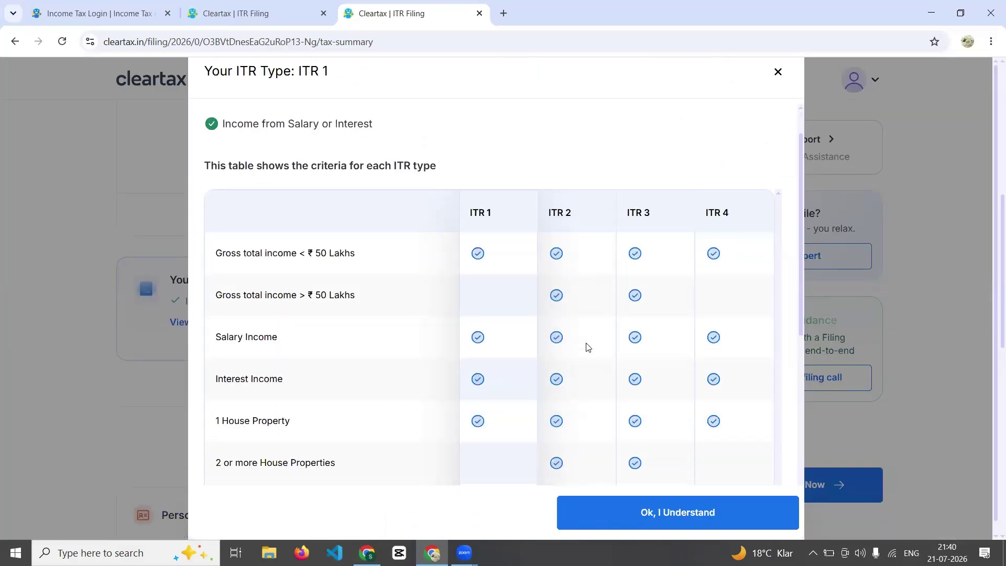
scroll(587, 345, down, 2)
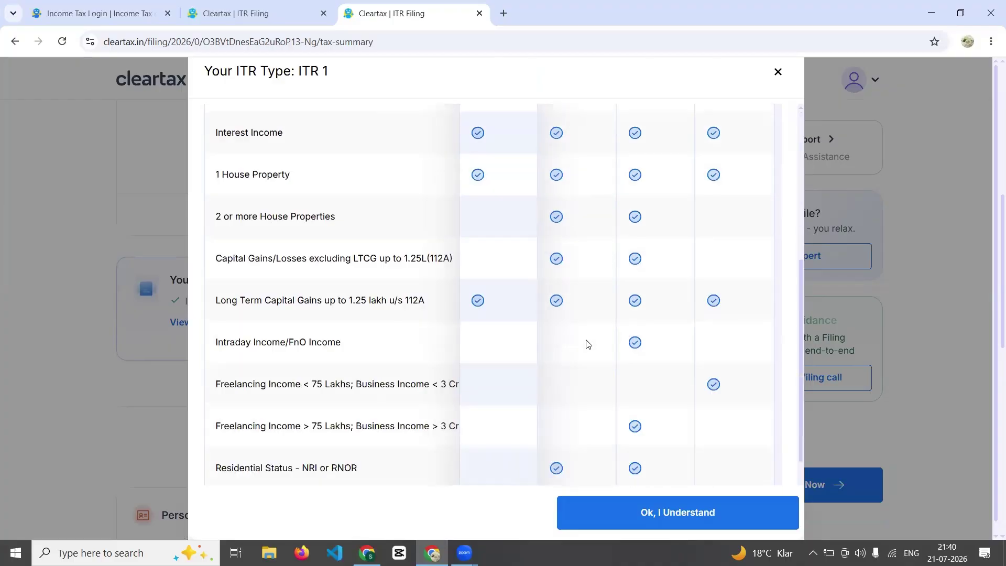
scroll(587, 345, down, 1)
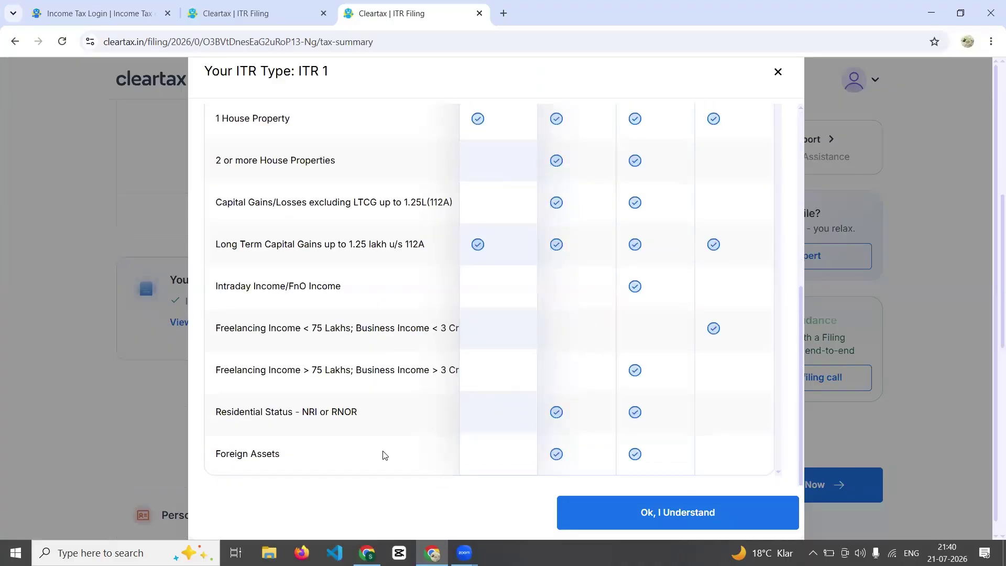
click(778, 73)
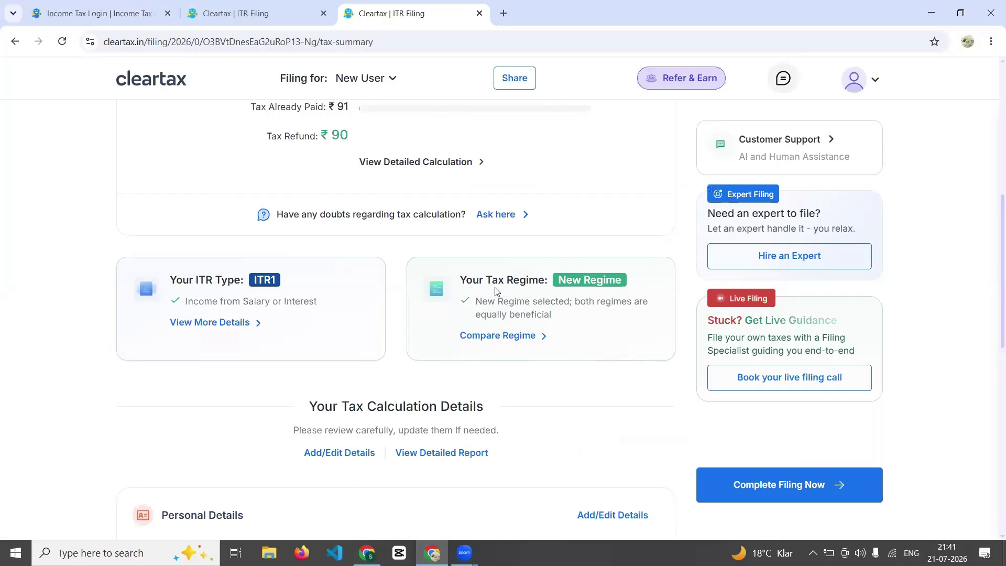
Open the comparison of the new and old tax regimes, review its chart and comparison sections, and close it.
click(519, 336)
scroll(534, 311, down, 2)
scroll(533, 310, down, 2)
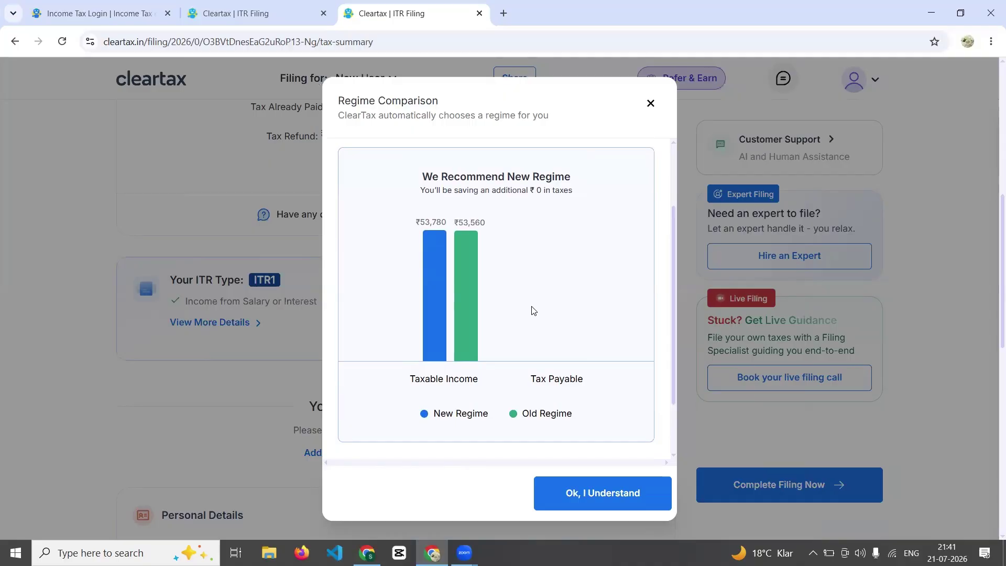
scroll(533, 311, down, 2)
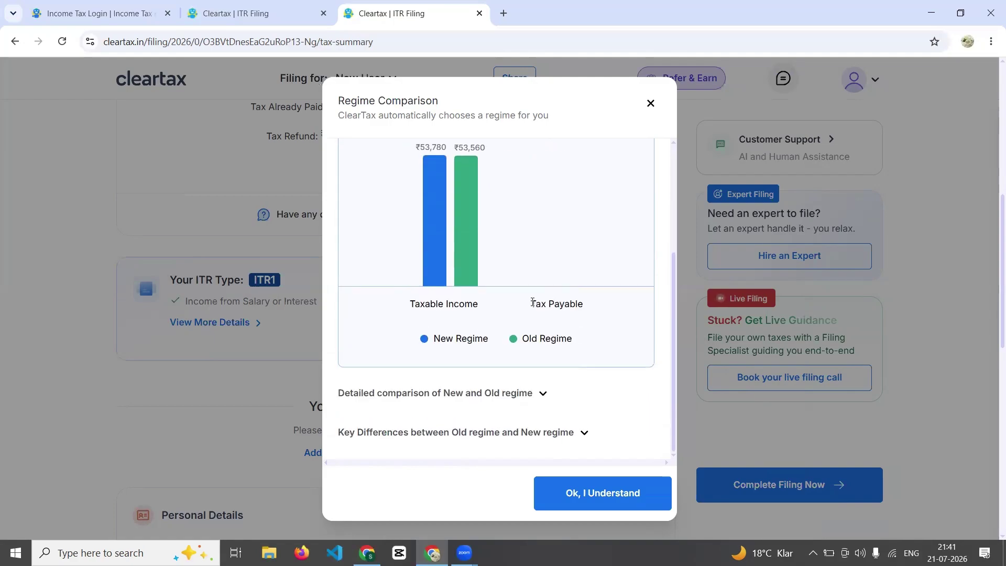
click(650, 105)
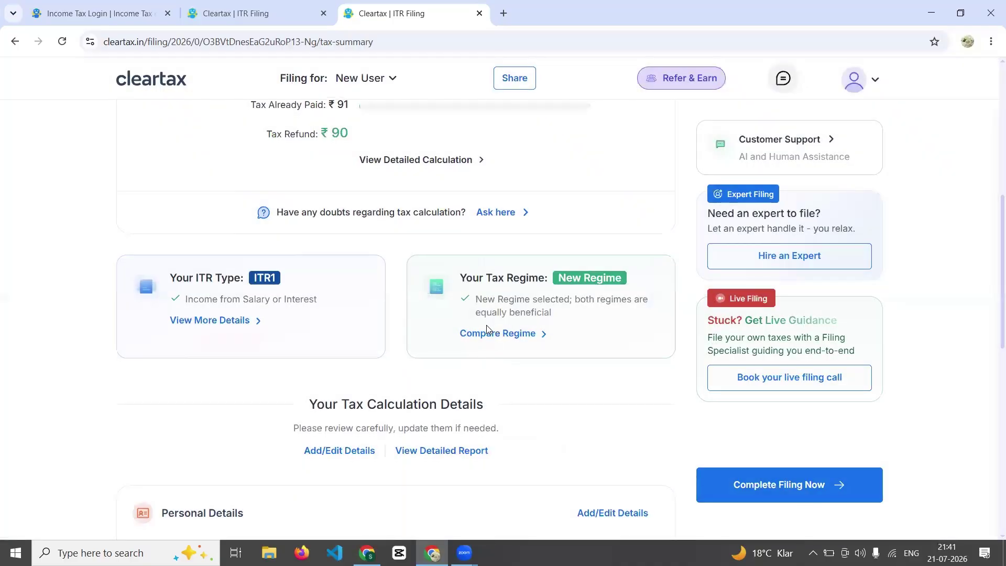
Review the personal, income and taxes paid details in the tax calculation section, and proceed to complete the filing.
scroll(486, 325, down, 3)
scroll(487, 325, down, 5)
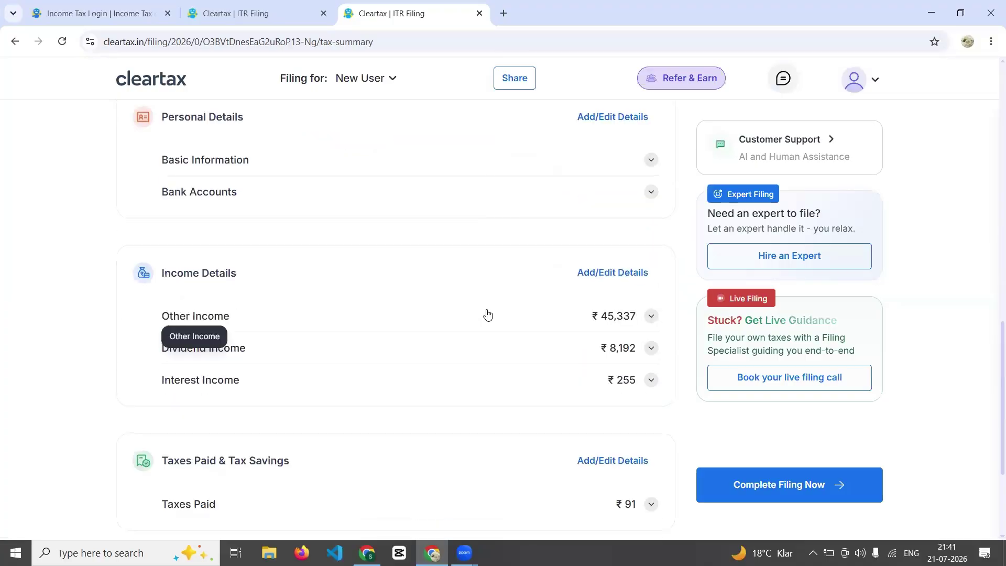
scroll(486, 313, down, 2)
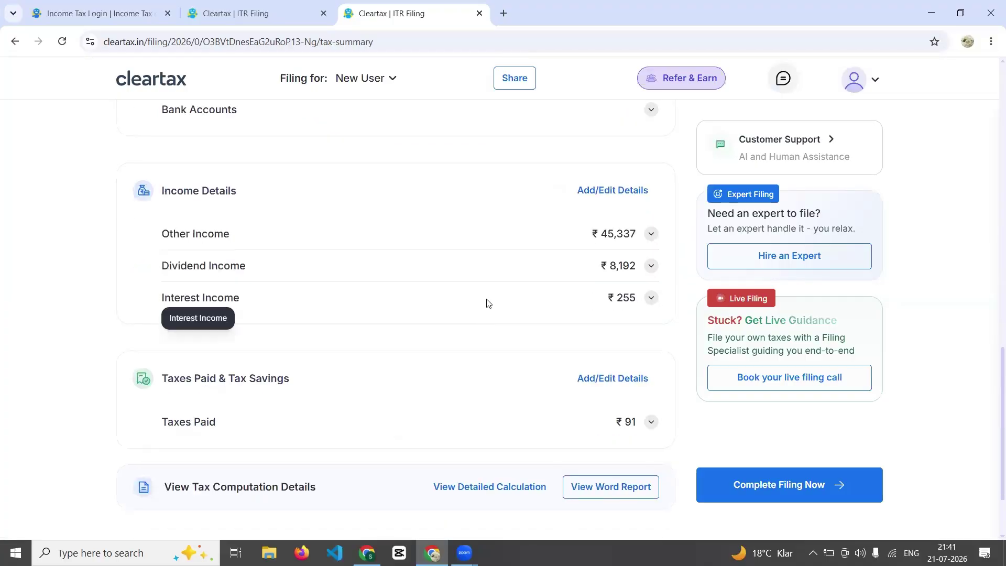
scroll(487, 303, down, 2)
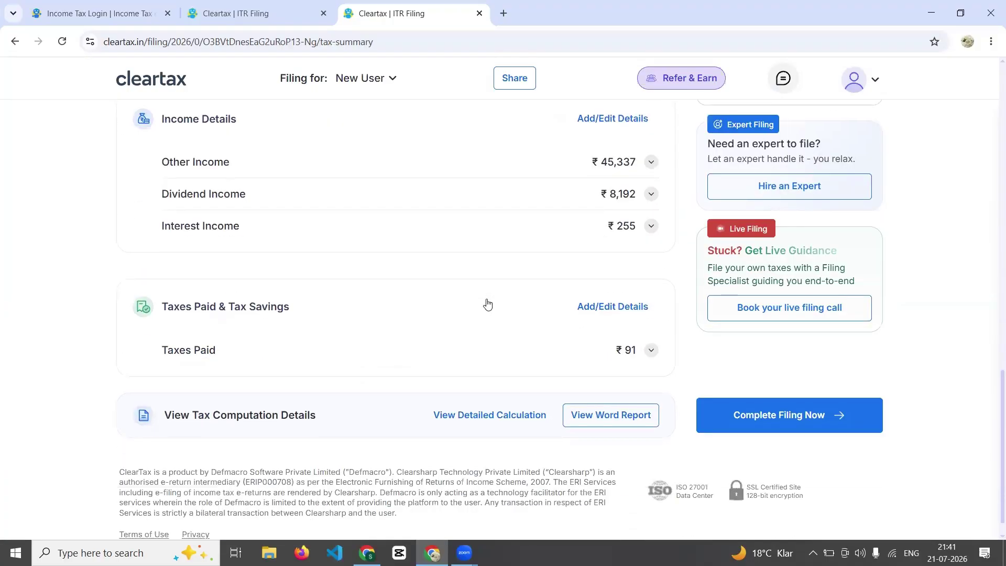
click(762, 428)
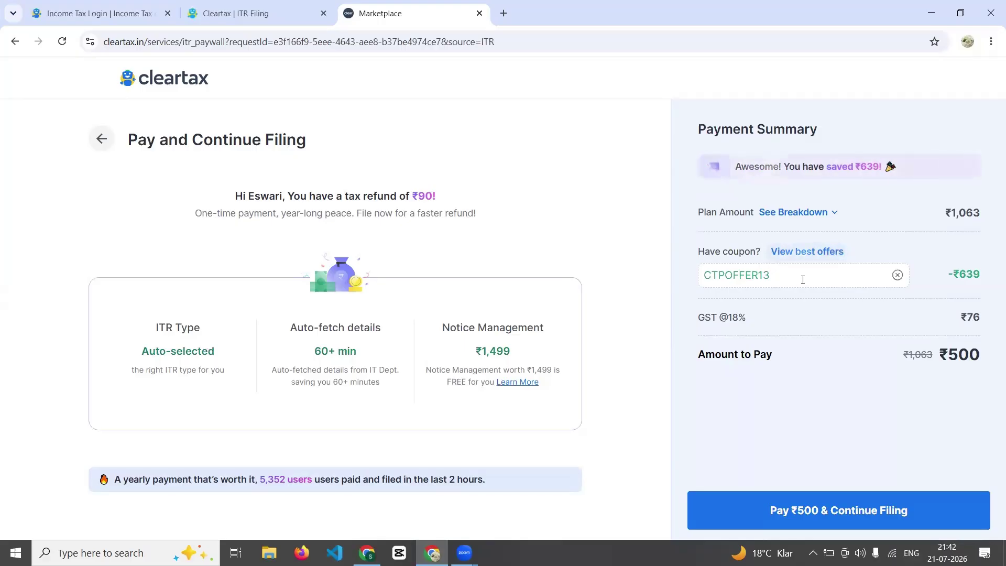
View the best coupon offers for the filing plan and apply the 70% off SPCLOFFER coupon.
click(806, 252)
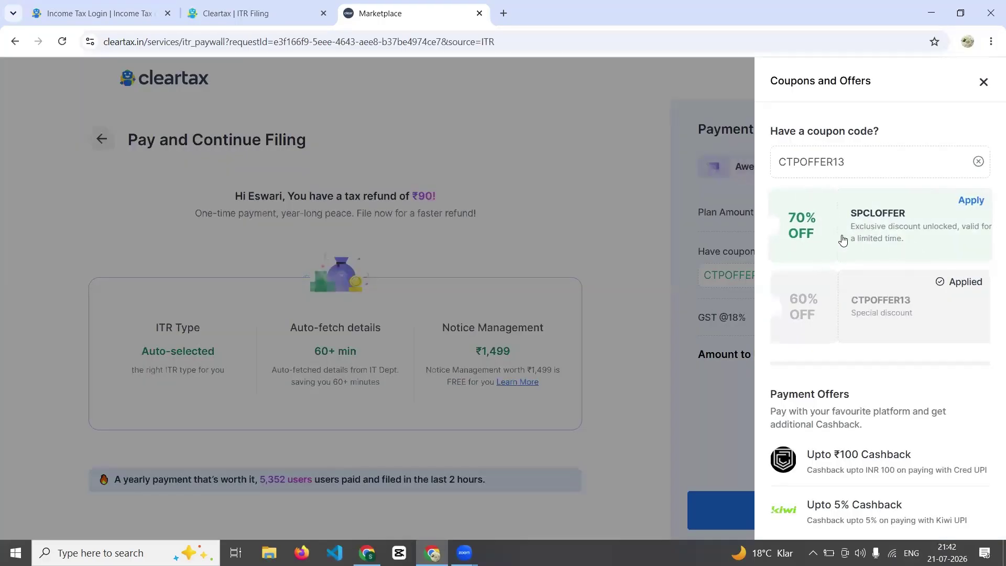
click(971, 200)
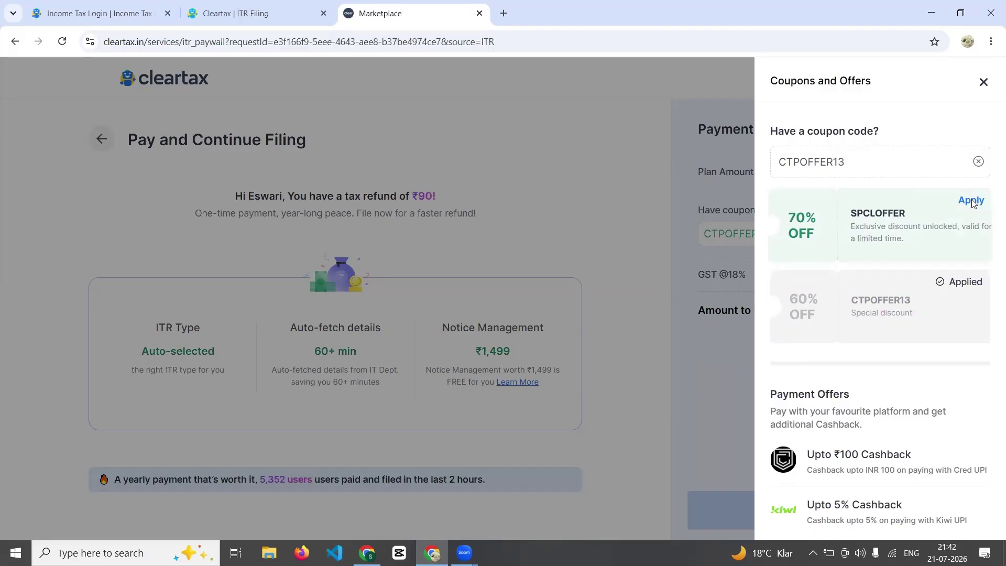